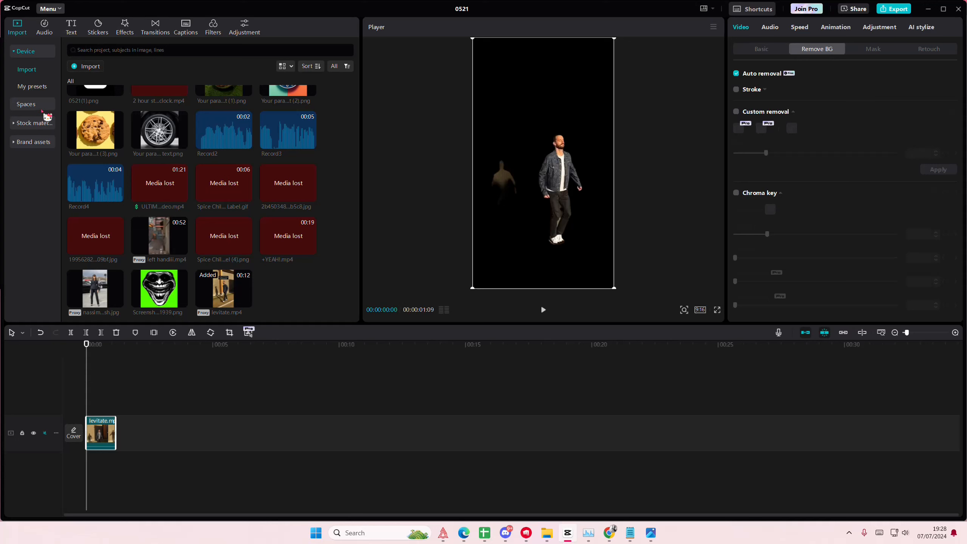
Add the vertical pink sunset sea shore video from the Scenery stock materials to the main track, beneath the levitate clip
{"action": "left_click", "coordinate": [43, 122]}
{"action": "left_click", "coordinate": [40, 208]}
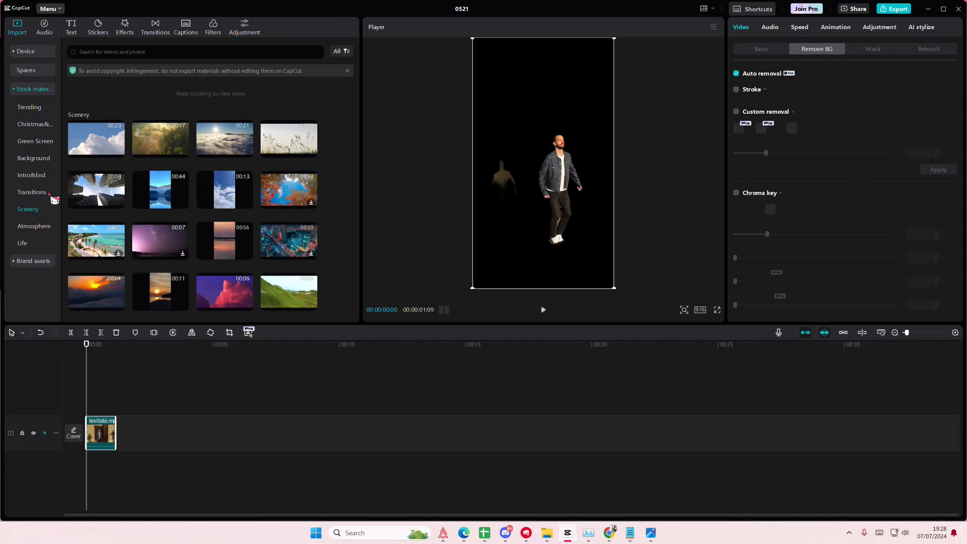
{"action": "scroll", "coordinate": [109, 223], "scroll_direction": "down", "scroll_amount": 3}
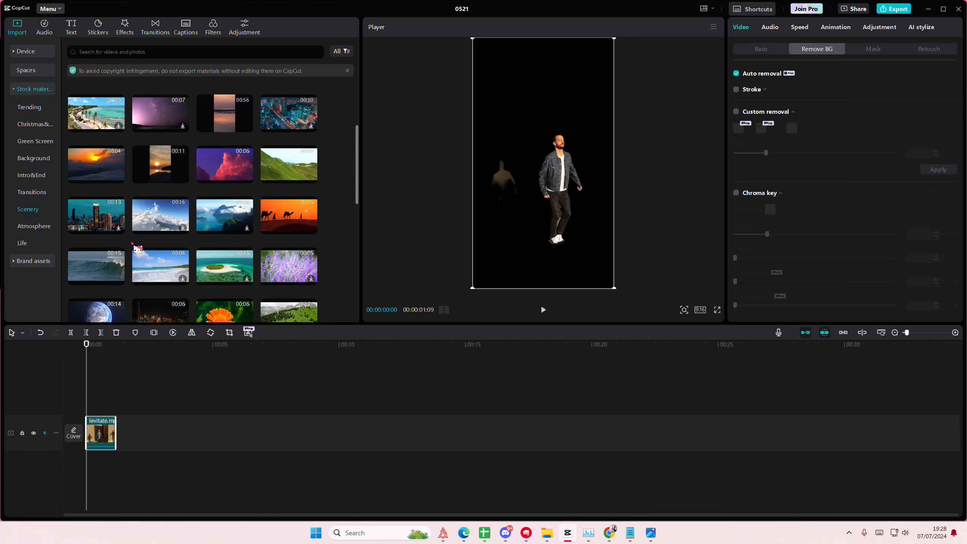
{"action": "scroll", "coordinate": [133, 247], "scroll_direction": "down", "scroll_amount": 1}
{"action": "scroll", "coordinate": [133, 245], "scroll_direction": "up", "scroll_amount": 2}
{"action": "left_click_drag", "start_coordinate": [225, 156], "coordinate": [114, 435]}
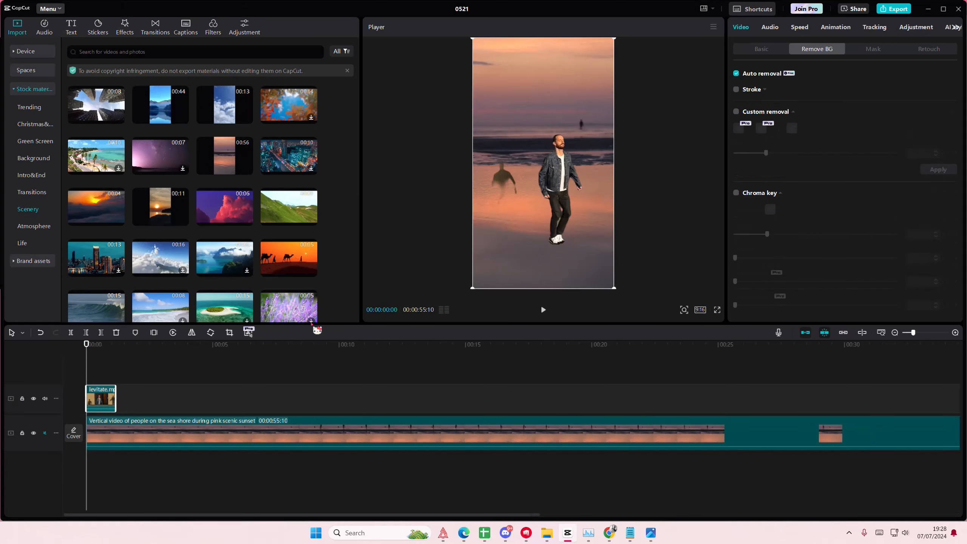
Apply a Mirror mask to the levitate clip to isolate the man, rotated -90°, size about 512, at about X 134, Y 0
{"action": "left_click", "coordinate": [877, 53]}
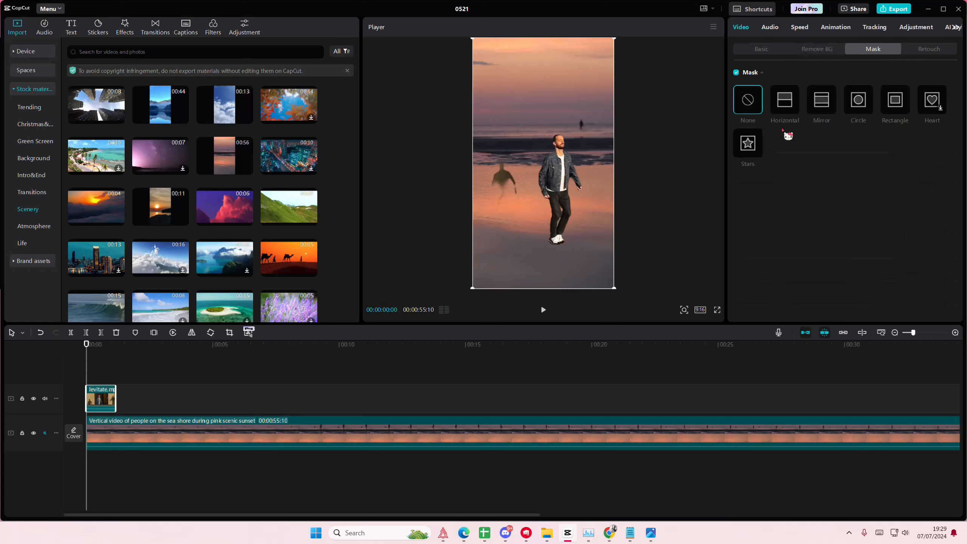
{"action": "left_click", "coordinate": [825, 107]}
{"action": "left_click_drag", "start_coordinate": [545, 238], "coordinate": [605, 164]}
{"action": "left_click_drag", "start_coordinate": [478, 166], "coordinate": [519, 172]}
{"action": "left_click", "coordinate": [105, 377]}
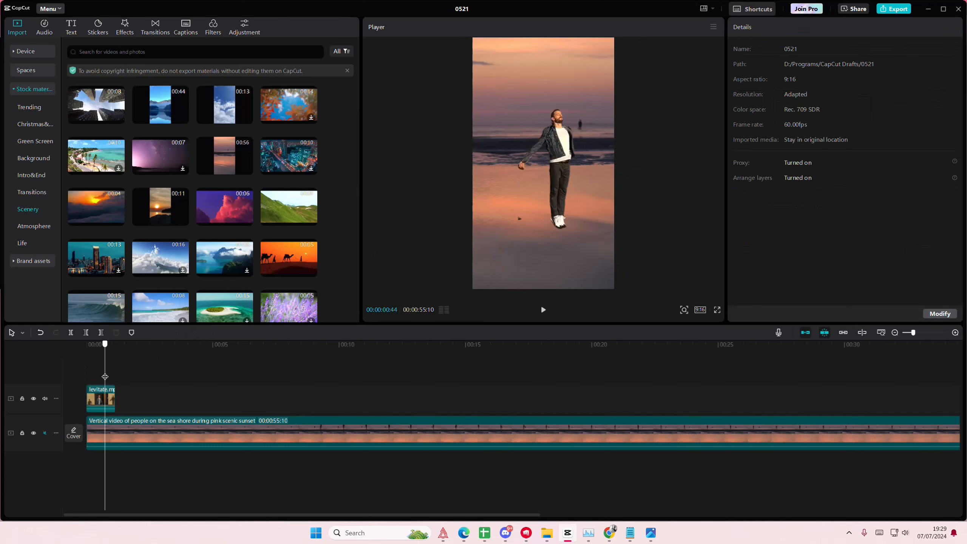
{"action": "mouse_move", "coordinate": [105, 376]}
{"action": "left_mouse_down"}
{"action": "mouse_move", "coordinate": [93, 378]}
{"action": "mouse_move", "coordinate": [105, 379]}
{"action": "left_mouse_up"}
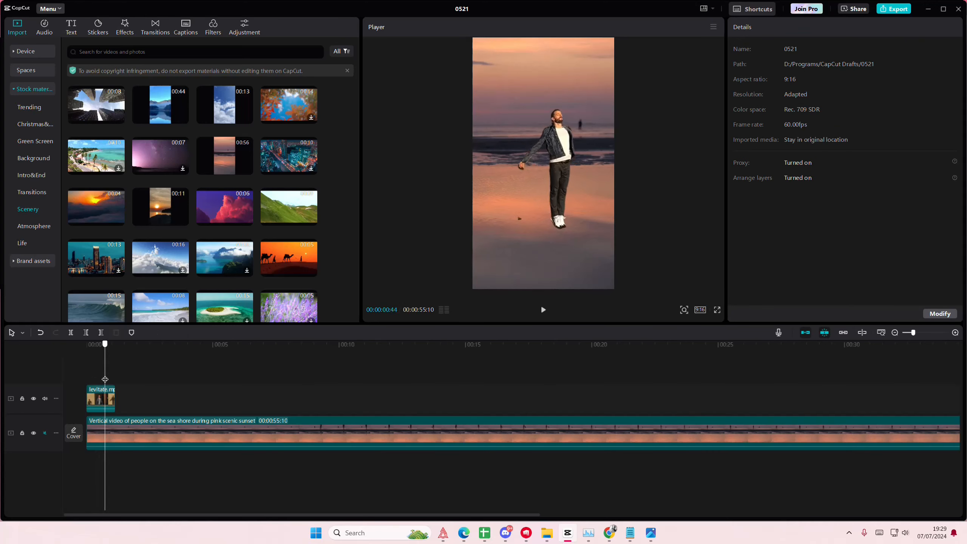
{"action": "left_click", "coordinate": [101, 405]}
{"action": "left_click_drag", "start_coordinate": [511, 263], "coordinate": [506, 264]}
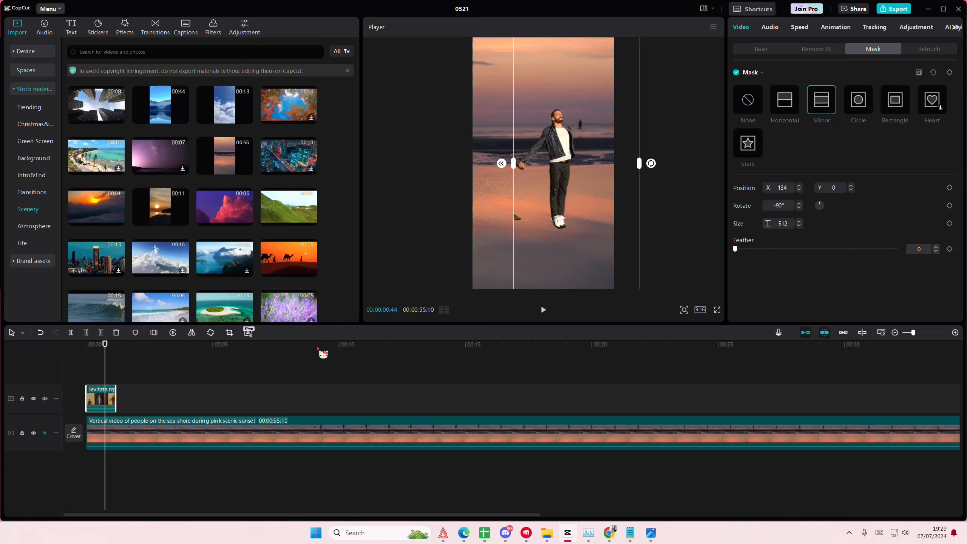
Scale the levitate clip to 143% and move it to about X -641, Y -112
{"action": "mouse_move", "coordinate": [105, 378]}
{"action": "left_mouse_down"}
{"action": "mouse_move", "coordinate": [95, 377]}
{"action": "mouse_move", "coordinate": [117, 379]}
{"action": "mouse_move", "coordinate": [101, 381]}
{"action": "left_mouse_up"}
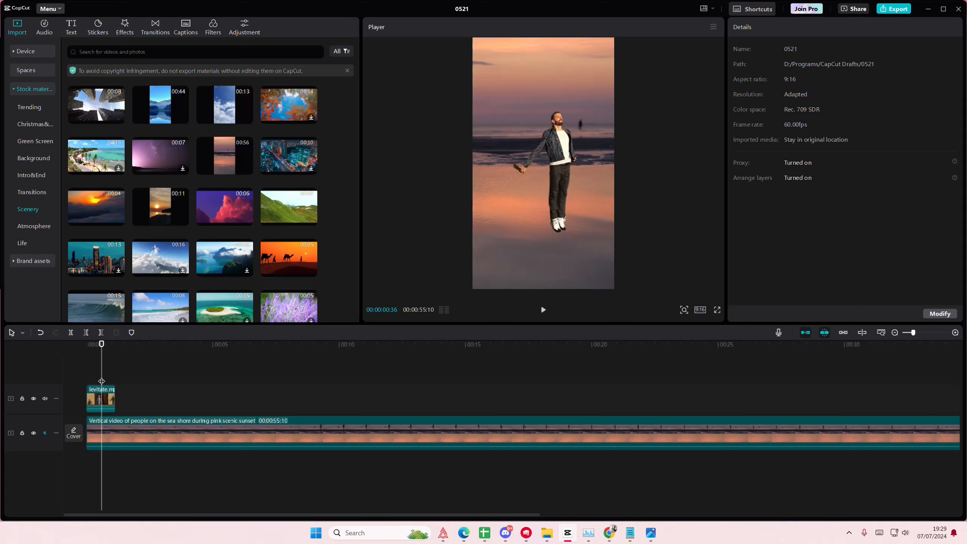
{"action": "left_click", "coordinate": [485, 223]}
{"action": "left_click", "coordinate": [762, 48]}
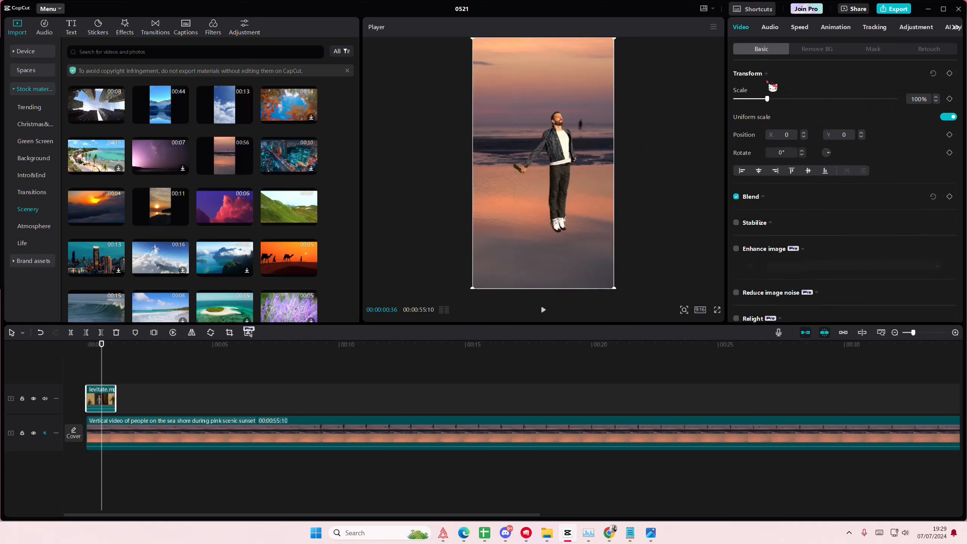
{"action": "left_click_drag", "start_coordinate": [772, 99], "coordinate": [781, 99]}
{"action": "left_click_drag", "start_coordinate": [534, 181], "coordinate": [528, 182]}
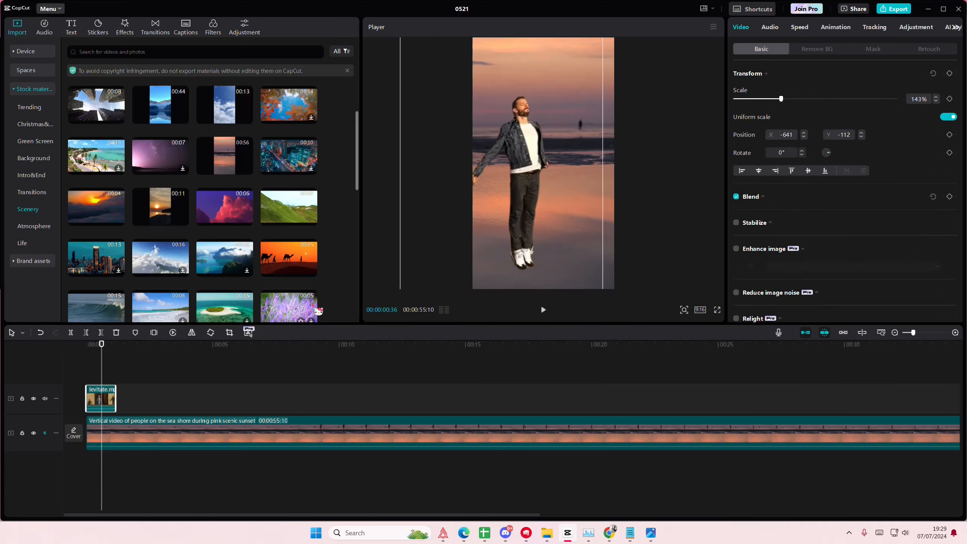
Add a Transform keyframe to the levitate clip at 00:00:00:20, where the man starts to rise
{"action": "left_click", "coordinate": [94, 377]}
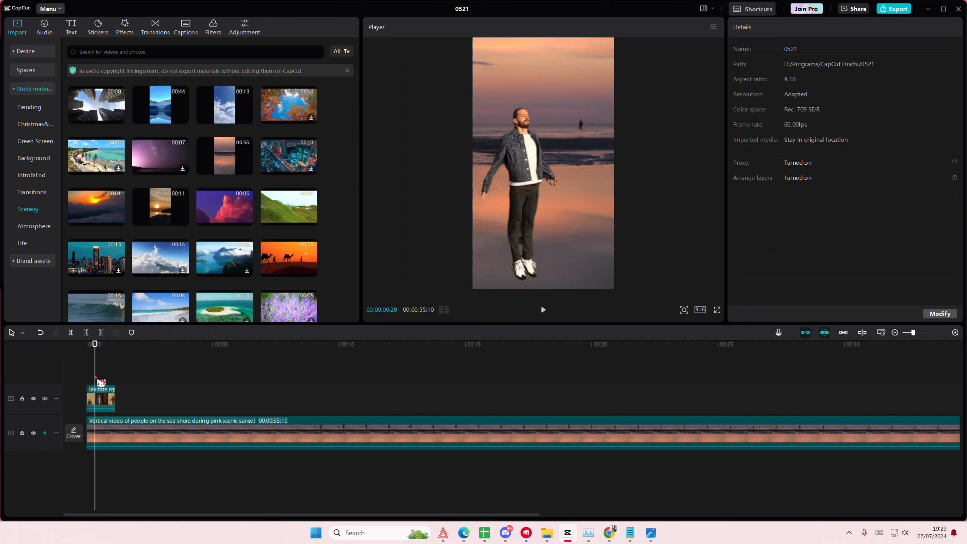
{"action": "left_click_drag", "start_coordinate": [95, 378], "coordinate": [85, 382]}
{"action": "left_click", "coordinate": [101, 407]}
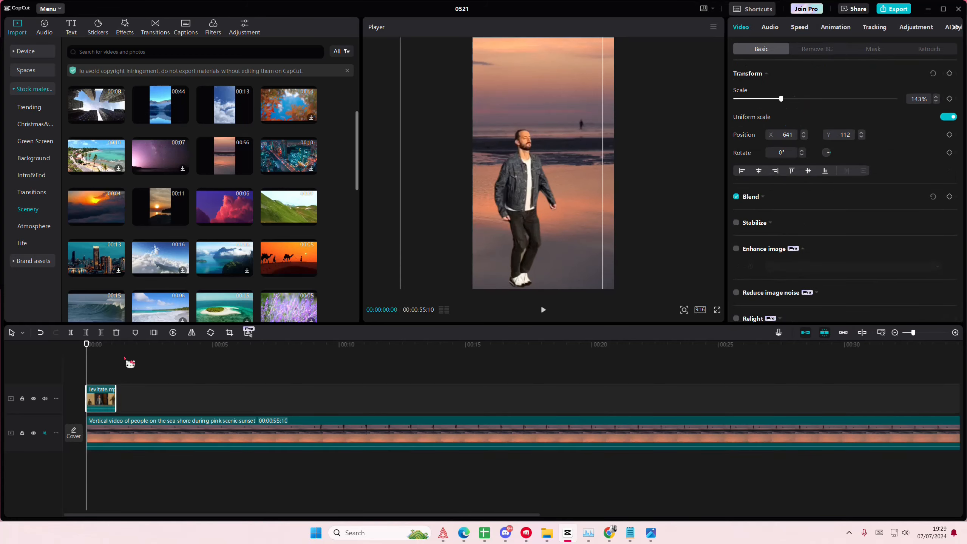
{"action": "left_click_drag", "start_coordinate": [96, 378], "coordinate": [95, 380]}
{"action": "left_click", "coordinate": [97, 388]}
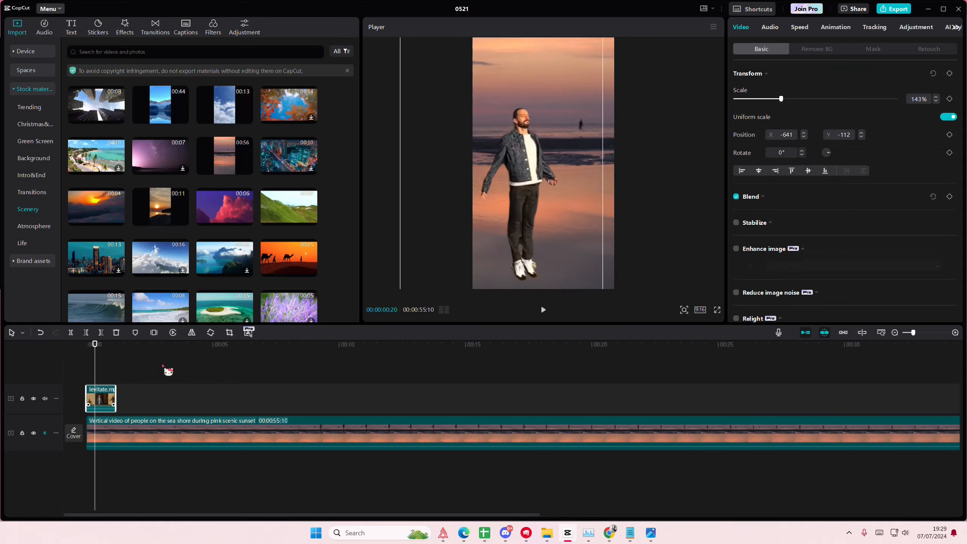
{"action": "left_click", "coordinate": [950, 73]}
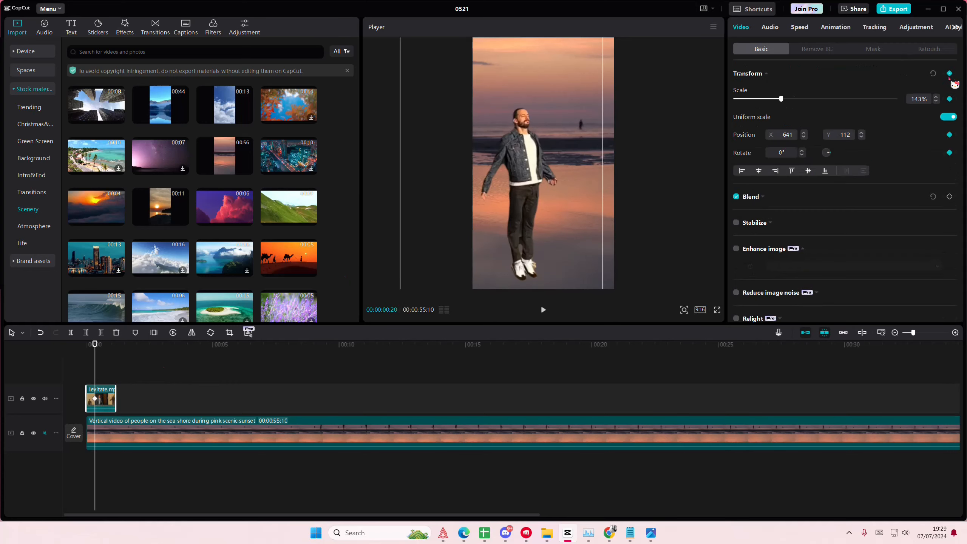
At 00:00:00:47, raise the man to about X -576, Y 638 as the second position keyframe
{"action": "left_click", "coordinate": [100, 379]}
{"action": "mouse_move", "coordinate": [100, 379]}
{"action": "left_mouse_down"}
{"action": "mouse_move", "coordinate": [118, 382]}
{"action": "mouse_move", "coordinate": [106, 382]}
{"action": "left_mouse_up"}
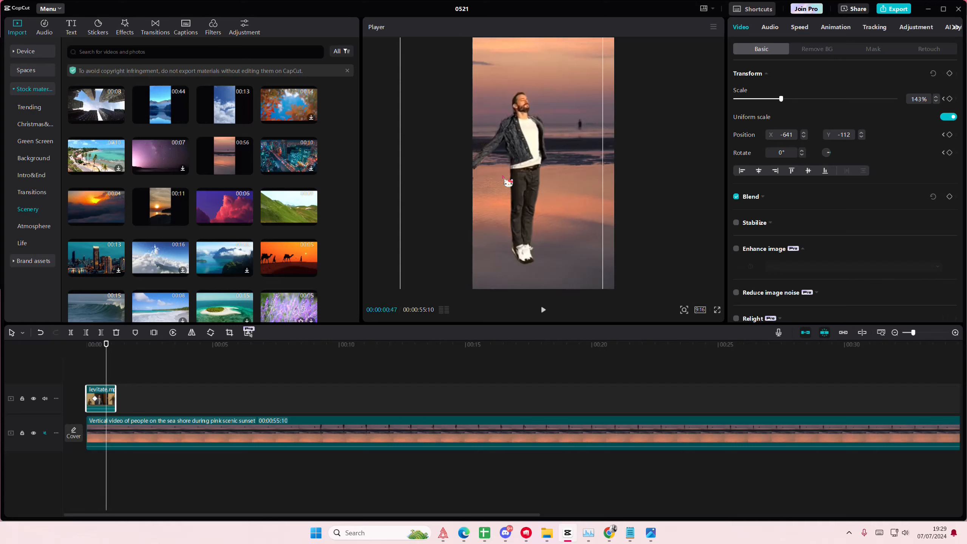
{"action": "left_click_drag", "start_coordinate": [531, 191], "coordinate": [532, 134]}
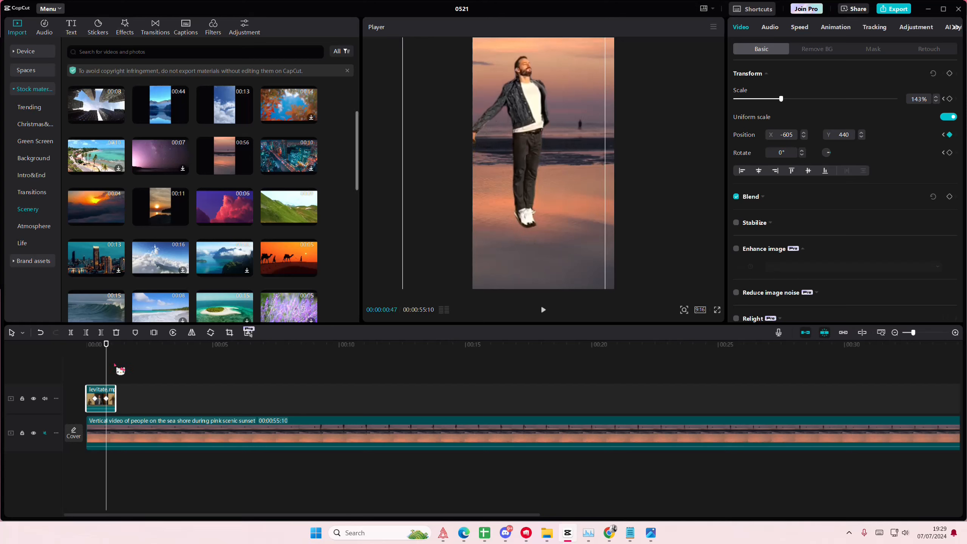
{"action": "left_click", "coordinate": [98, 371]}
{"action": "left_click", "coordinate": [105, 371]}
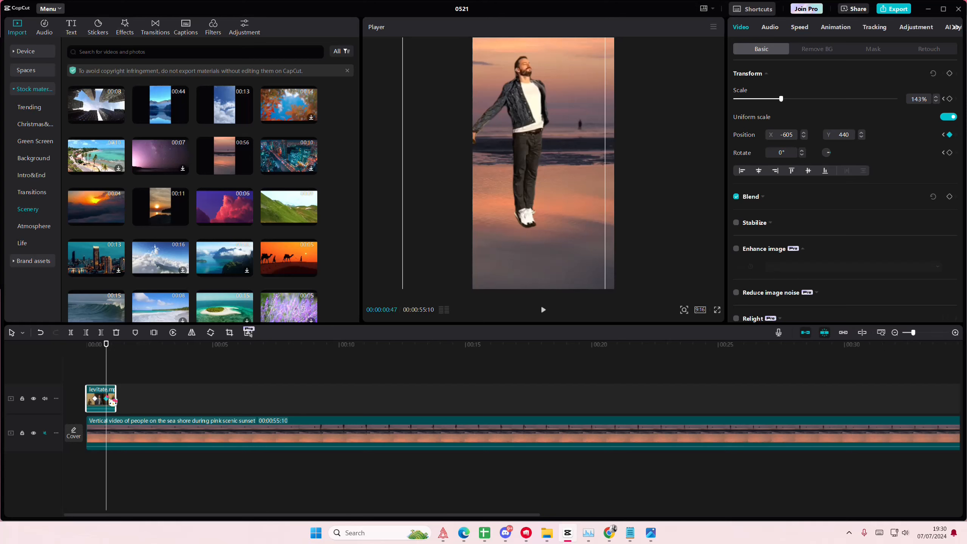
{"action": "left_click_drag", "start_coordinate": [525, 176], "coordinate": [526, 163]}
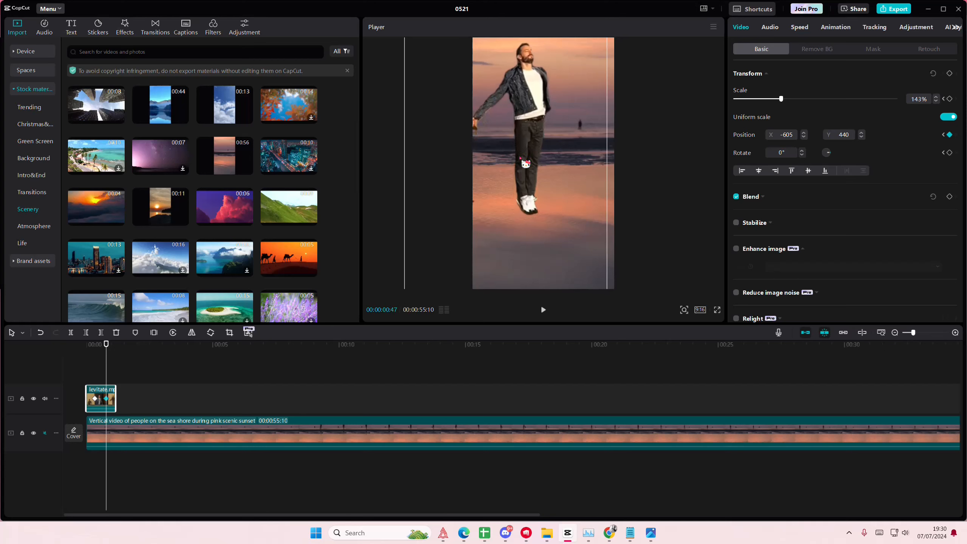
Apply a Custom speed curve to the levitate clip
{"action": "left_click", "coordinate": [100, 380]}
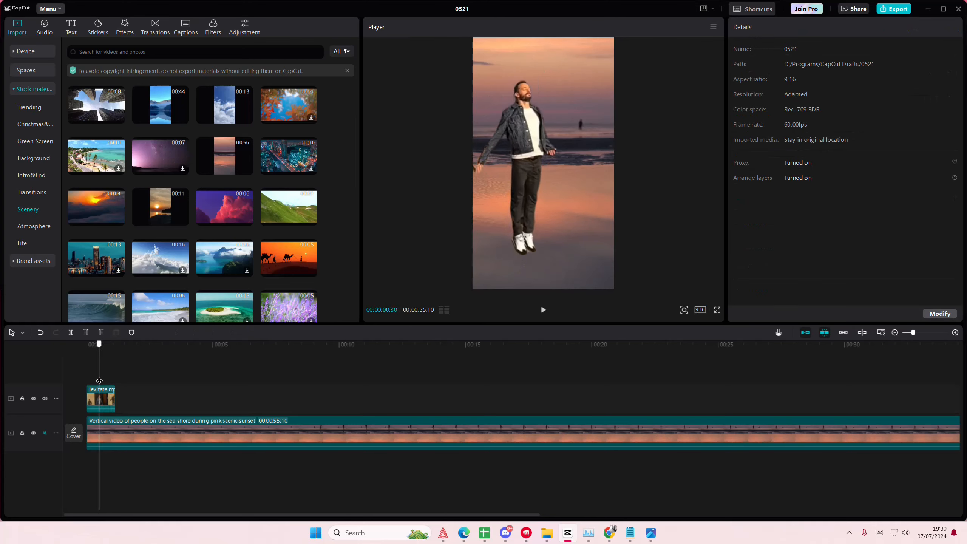
{"action": "left_click", "coordinate": [100, 389]}
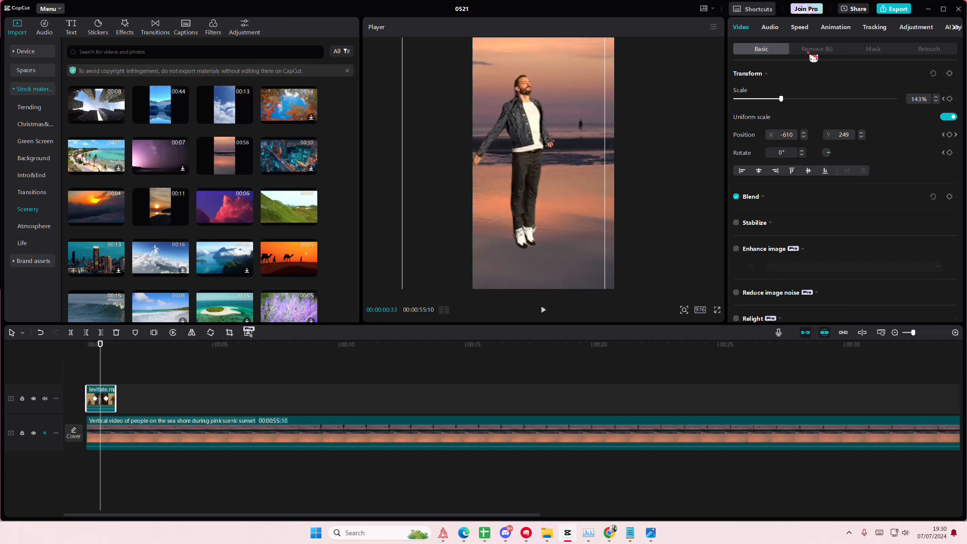
{"action": "left_click", "coordinate": [800, 27]}
{"action": "left_click", "coordinate": [887, 52]}
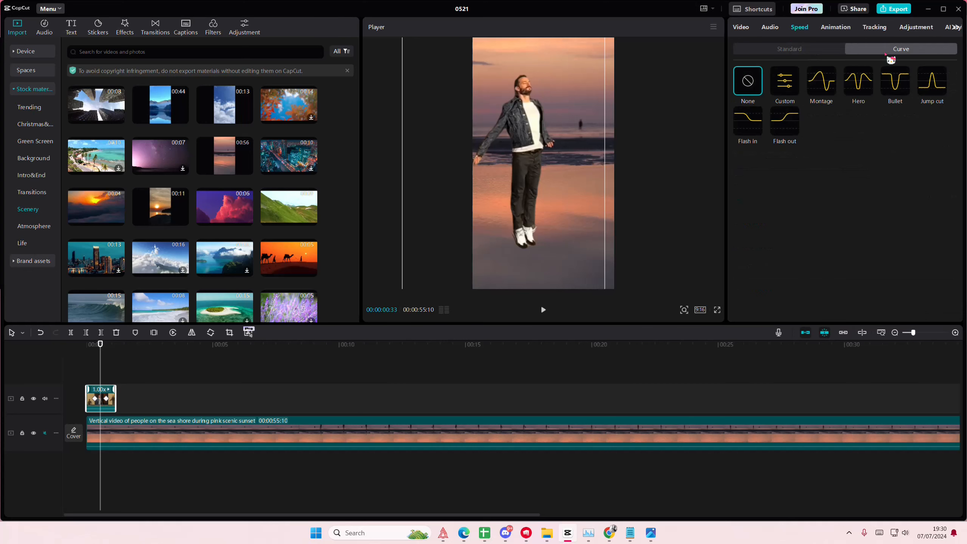
{"action": "left_click", "coordinate": [795, 83]}
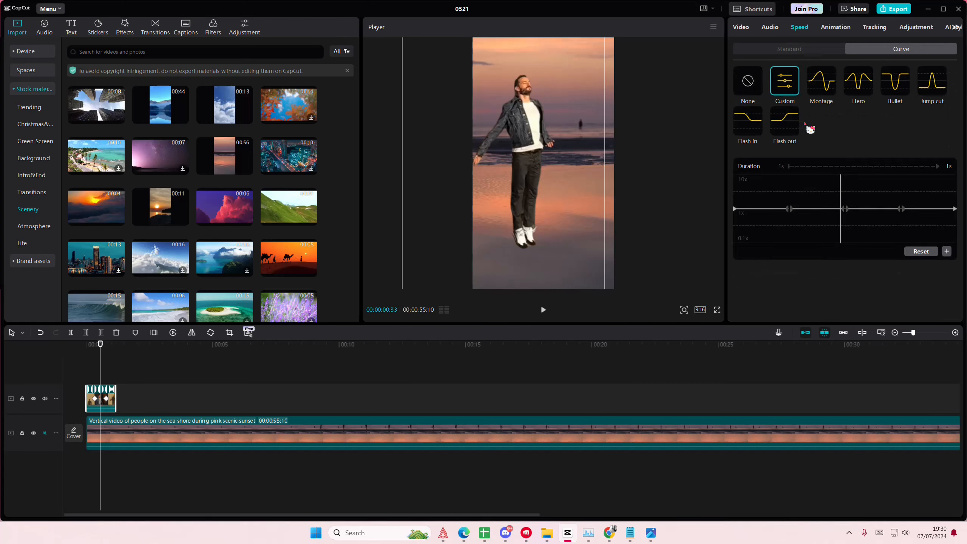
Add a point just after the middle of the speed curve and raise it above 1x
{"action": "left_click_drag", "start_coordinate": [101, 364], "coordinate": [103, 368]}
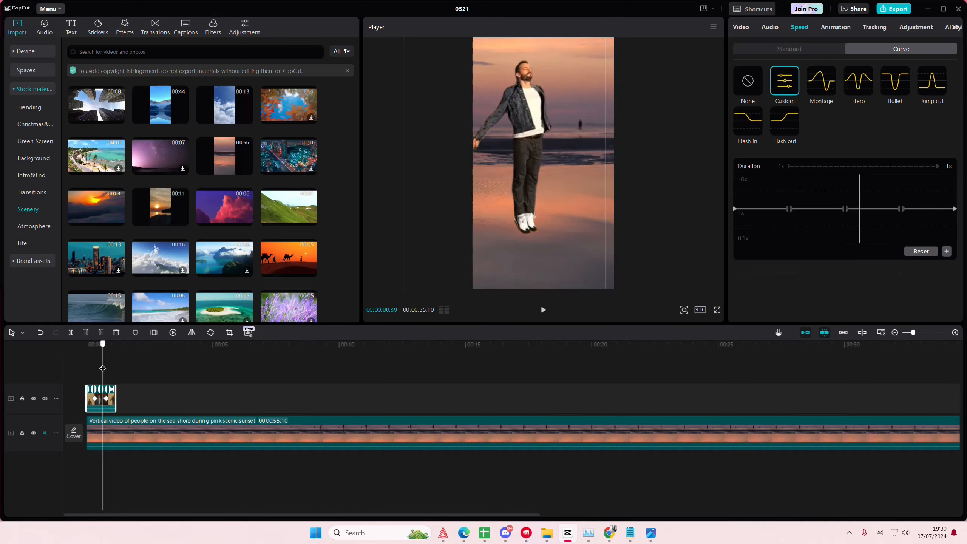
{"action": "left_click", "coordinate": [872, 212]}
{"action": "left_click_drag", "start_coordinate": [870, 197], "coordinate": [915, 188]}
{"action": "left_click", "coordinate": [872, 209]}
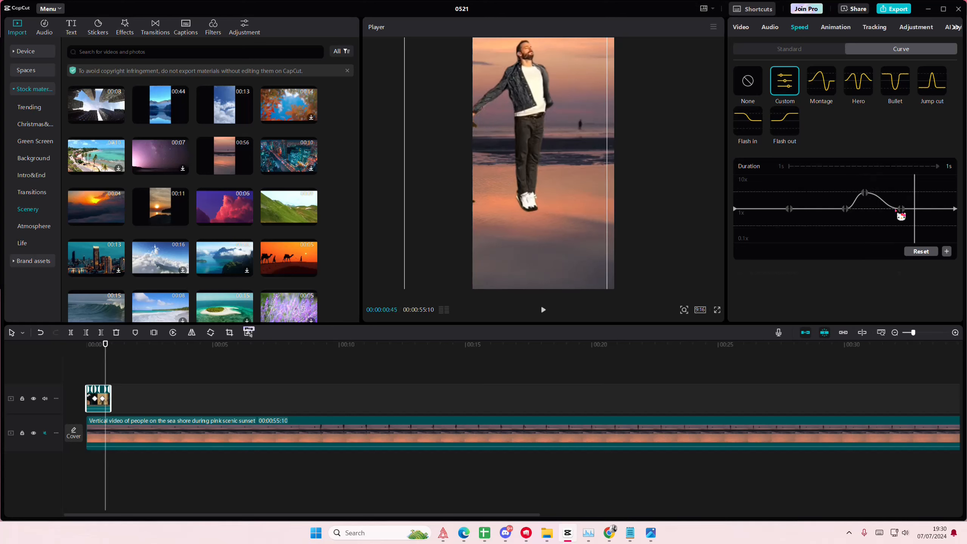
Add a point near the end of the speed curve and lower it and the end point below 1x
{"action": "left_click", "coordinate": [921, 212]}
{"action": "left_click", "coordinate": [947, 251]}
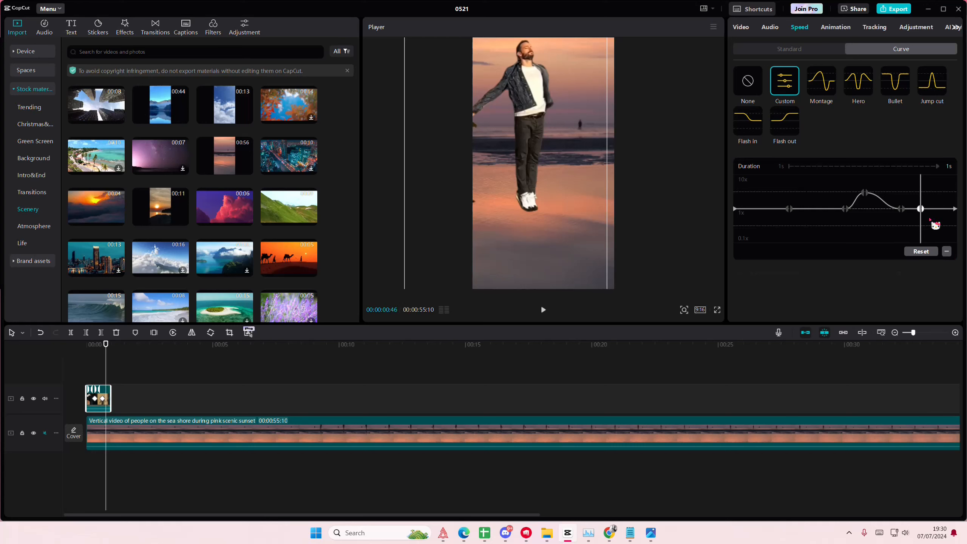
{"action": "left_click_drag", "start_coordinate": [925, 213], "coordinate": [956, 228]}
{"action": "left_click", "coordinate": [954, 220]}
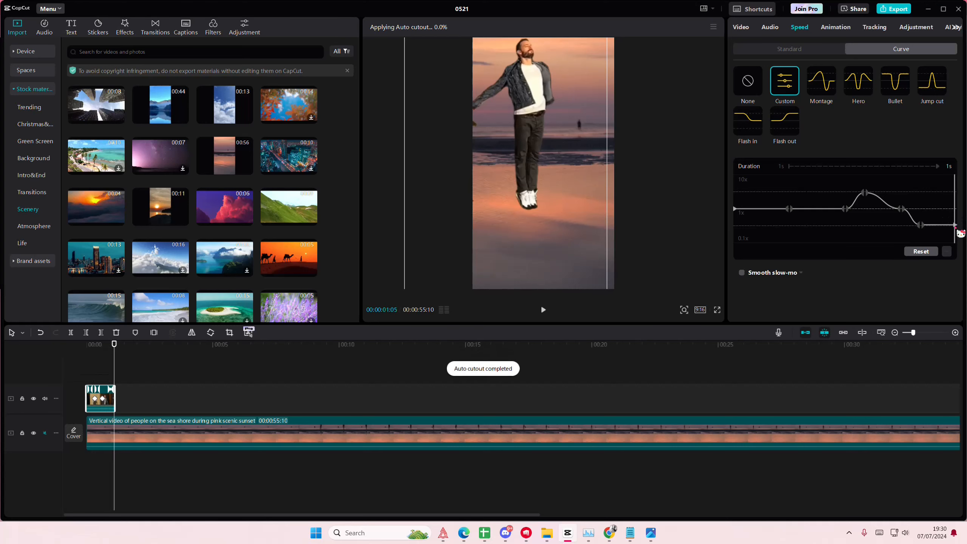
Play the edit from the start and mute the levitate clip's track
{"action": "left_click_drag", "start_coordinate": [102, 362], "coordinate": [83, 365]}
{"action": "key", "text": "space"}
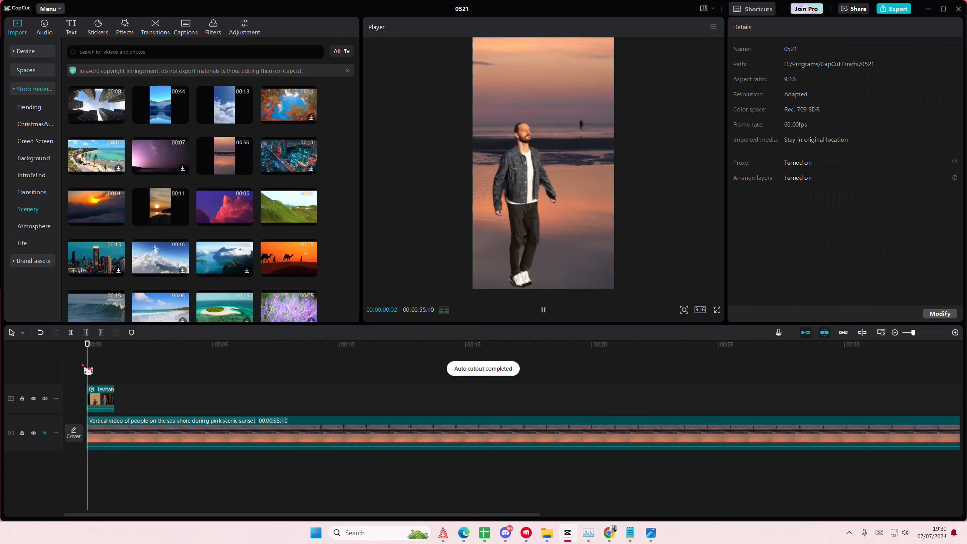
{"action": "key", "text": "space"}
{"action": "left_click", "coordinate": [45, 399]}
Reshape the levitate clip's speed curve by deleting its raised point, lifting the first inner point above 1x, and lowering the ending further
{"action": "left_click", "coordinate": [108, 403]}
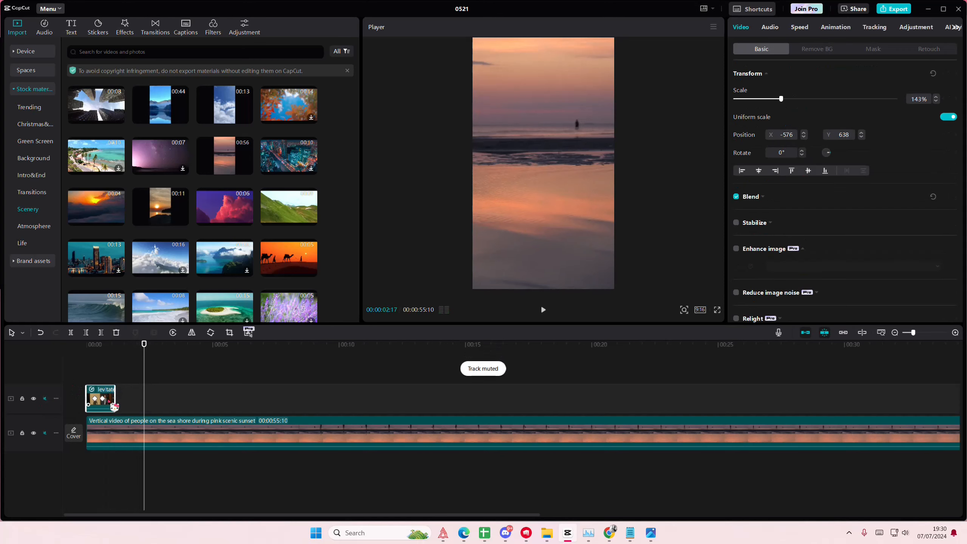
{"action": "left_click", "coordinate": [105, 380]}
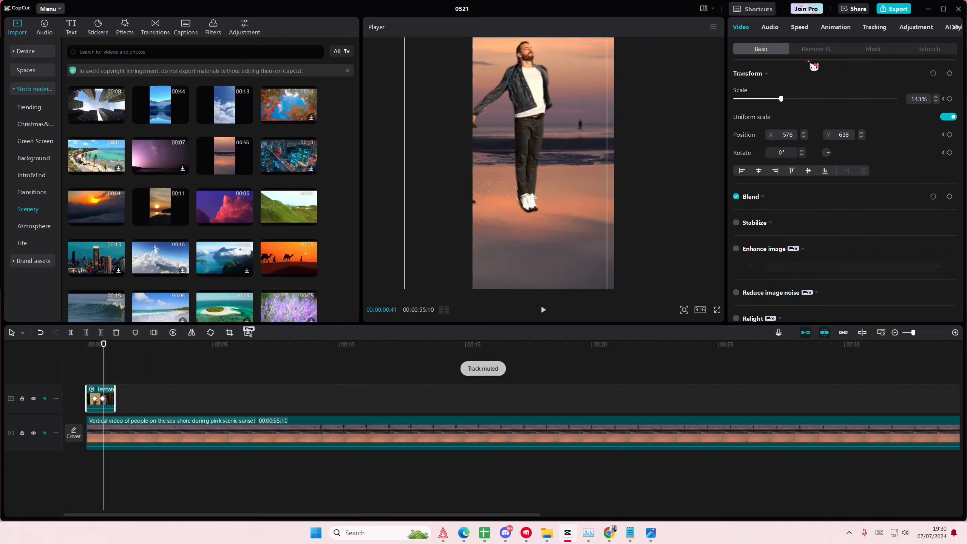
{"action": "left_click", "coordinate": [799, 27]}
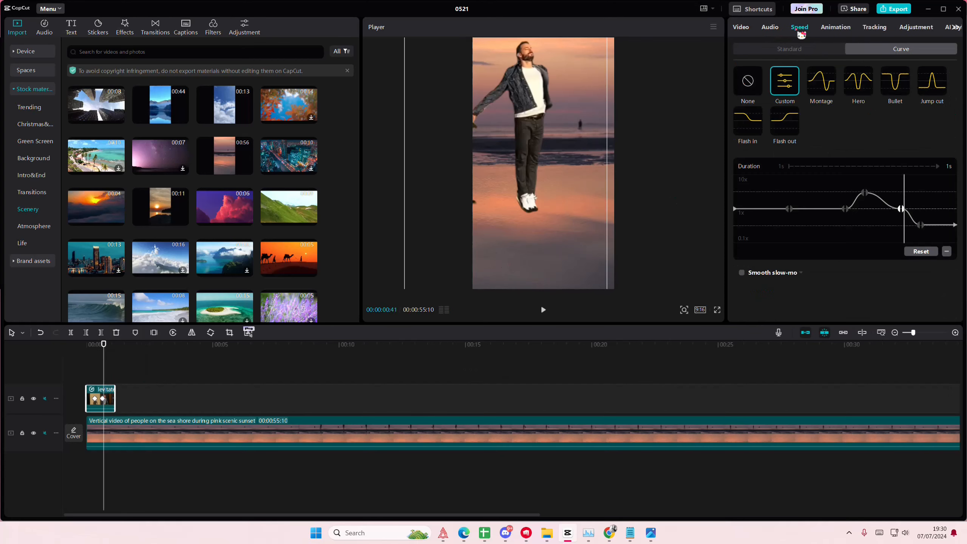
{"action": "left_click", "coordinate": [865, 193]}
{"action": "left_click", "coordinate": [947, 252]}
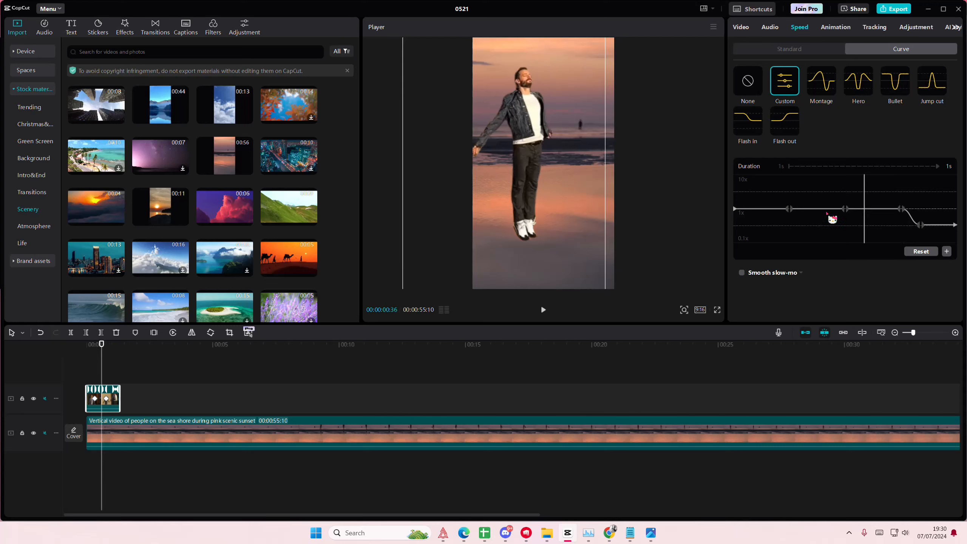
{"action": "left_click_drag", "start_coordinate": [789, 209], "coordinate": [791, 191]}
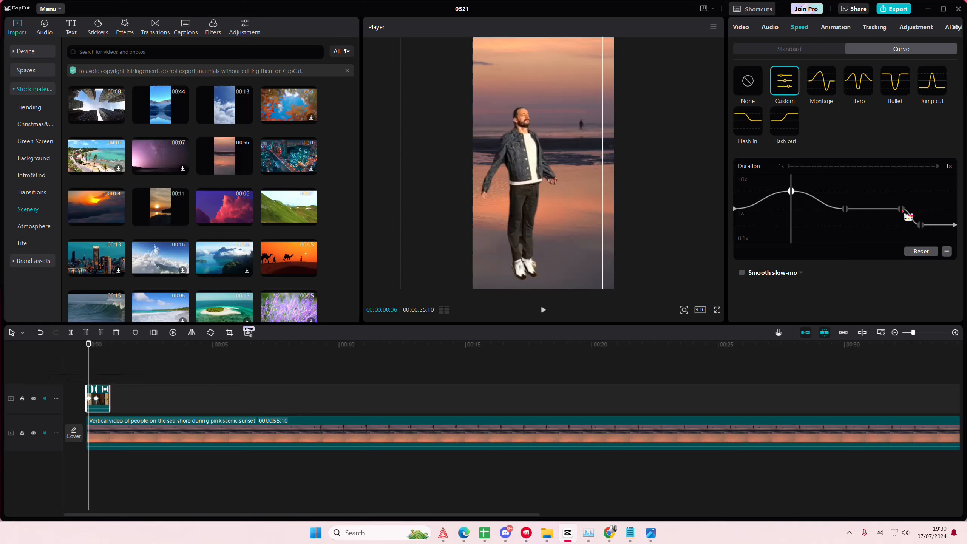
{"action": "left_click_drag", "start_coordinate": [902, 209], "coordinate": [893, 231]}
{"action": "left_click_drag", "start_coordinate": [956, 225], "coordinate": [956, 231]}
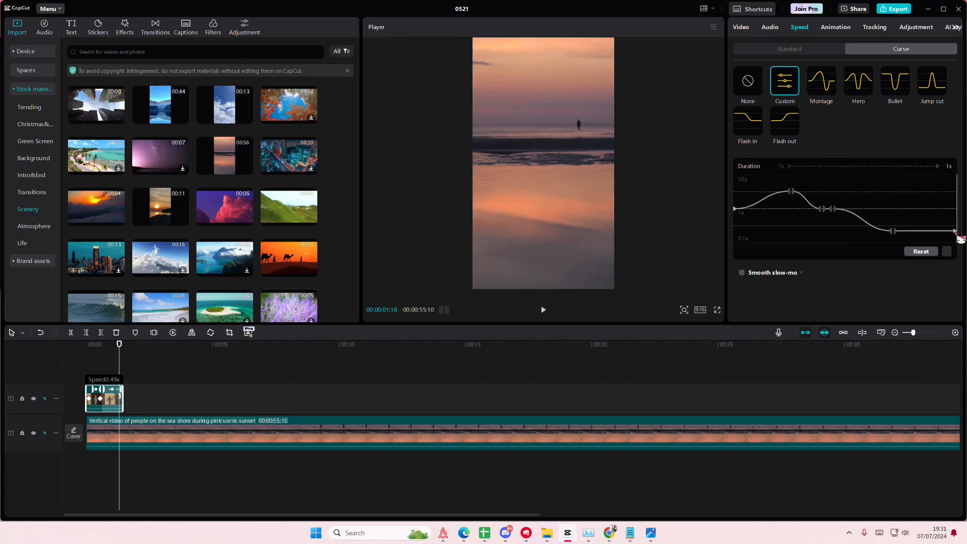
Enable Smooth slow-mo for the levitate clip using Optical flow
{"action": "left_click", "coordinate": [742, 273]}
{"action": "left_click", "coordinate": [759, 290]}
{"action": "left_click", "coordinate": [783, 330]}
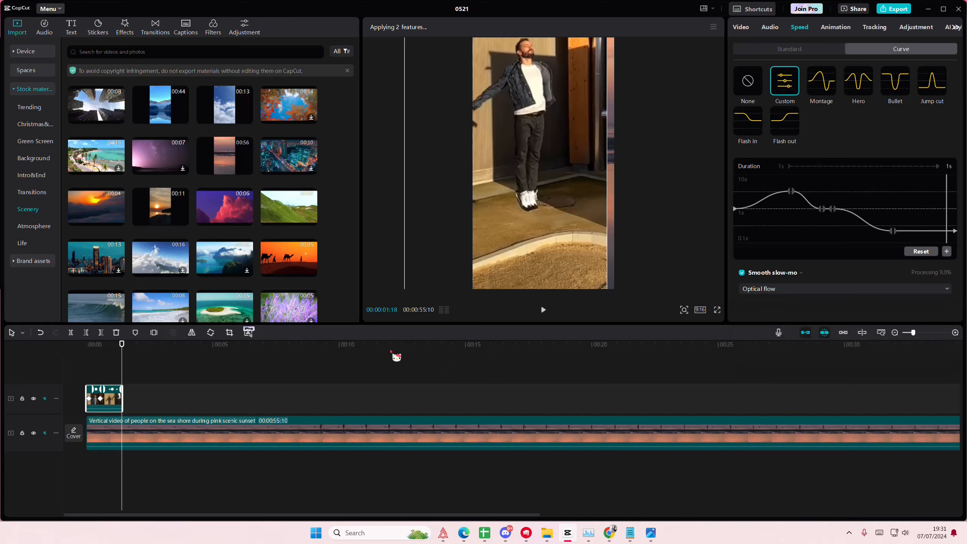
Stop the levitate clip's pending automatic background removal and restart it
{"action": "left_click", "coordinate": [111, 372]}
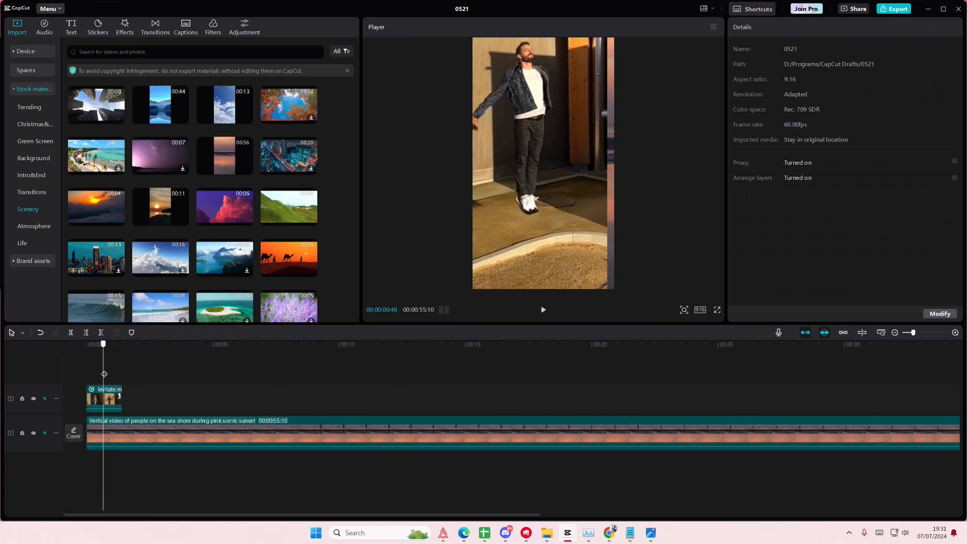
{"action": "left_click", "coordinate": [112, 401]}
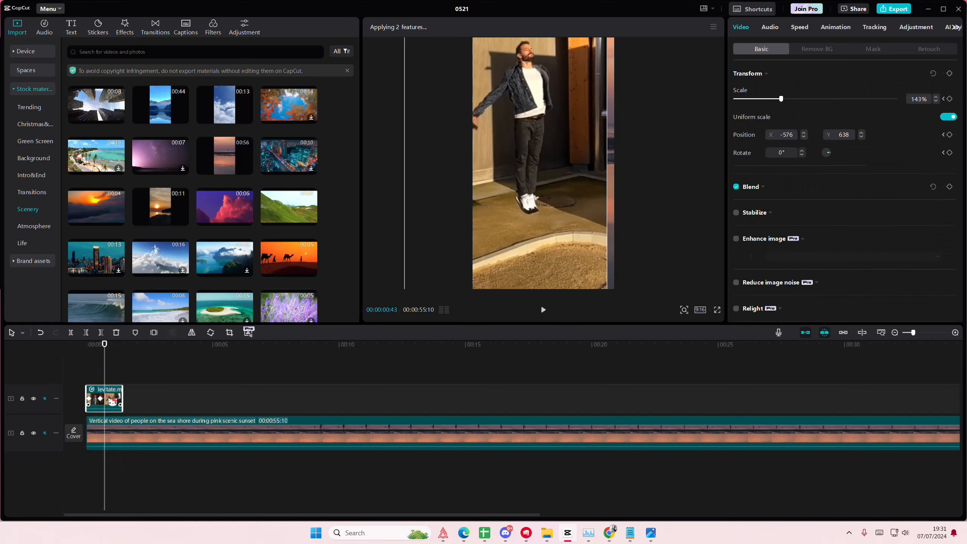
{"action": "left_click", "coordinate": [817, 50]}
{"action": "left_click", "coordinate": [737, 75]}
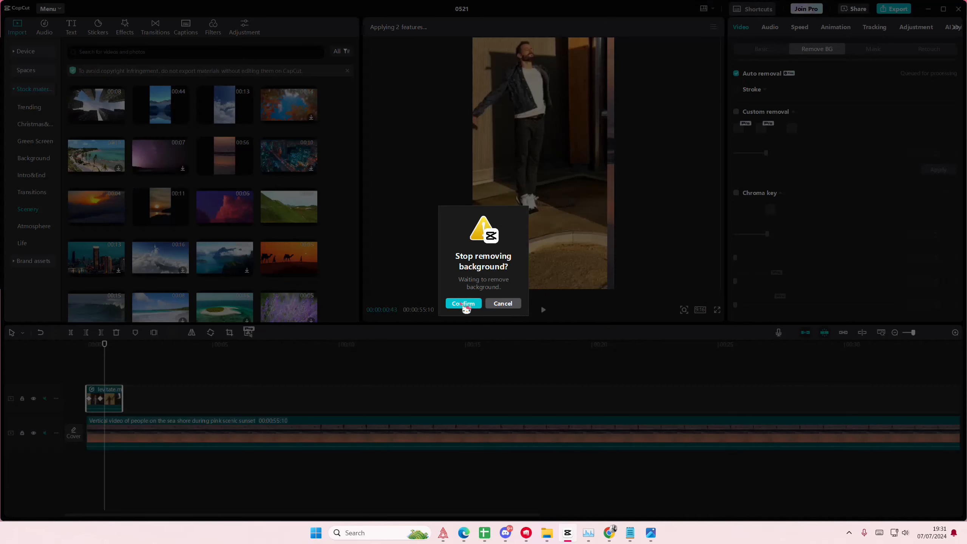
{"action": "left_click", "coordinate": [462, 304]}
{"action": "left_click", "coordinate": [736, 74]}
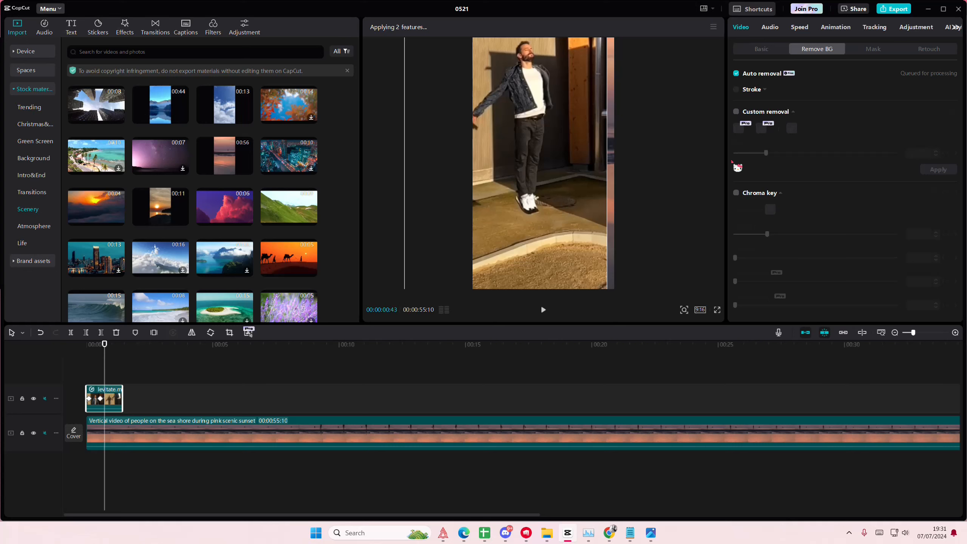
{"action": "left_click", "coordinate": [758, 50]}
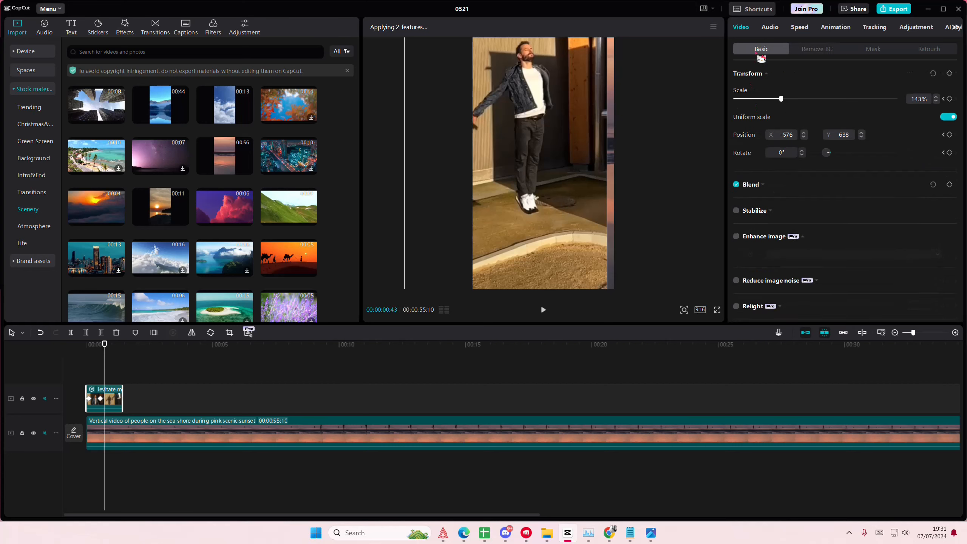
{"action": "left_click", "coordinate": [791, 49]}
{"action": "left_click", "coordinate": [800, 29]}
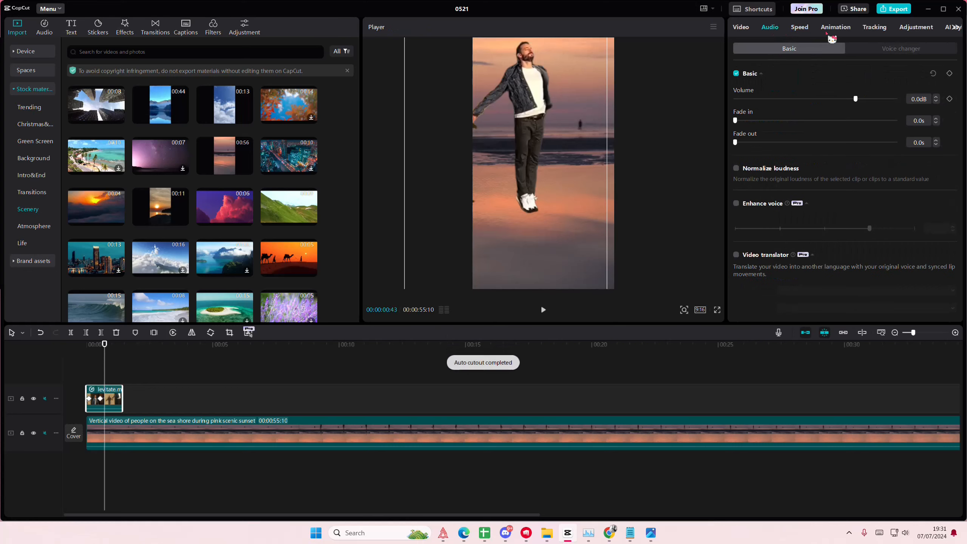
Try the Soft AI movement preset on the levitate clip and play the edit from the start
{"action": "mouse_move", "coordinate": [107, 378]}
{"action": "left_mouse_down"}
{"action": "mouse_move", "coordinate": [89, 380]}
{"action": "mouse_move", "coordinate": [107, 384]}
{"action": "left_mouse_up"}
{"action": "left_click", "coordinate": [741, 26]}
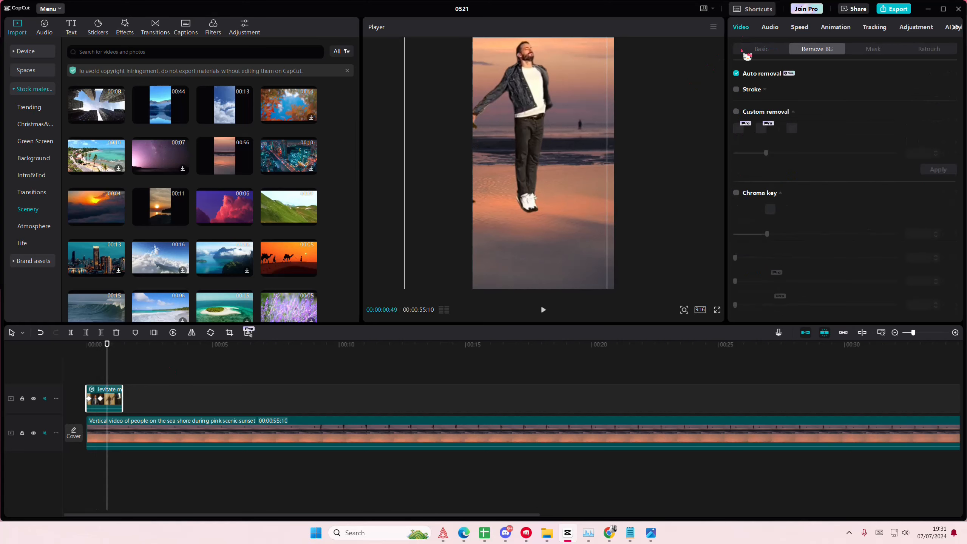
{"action": "left_click", "coordinate": [762, 51]}
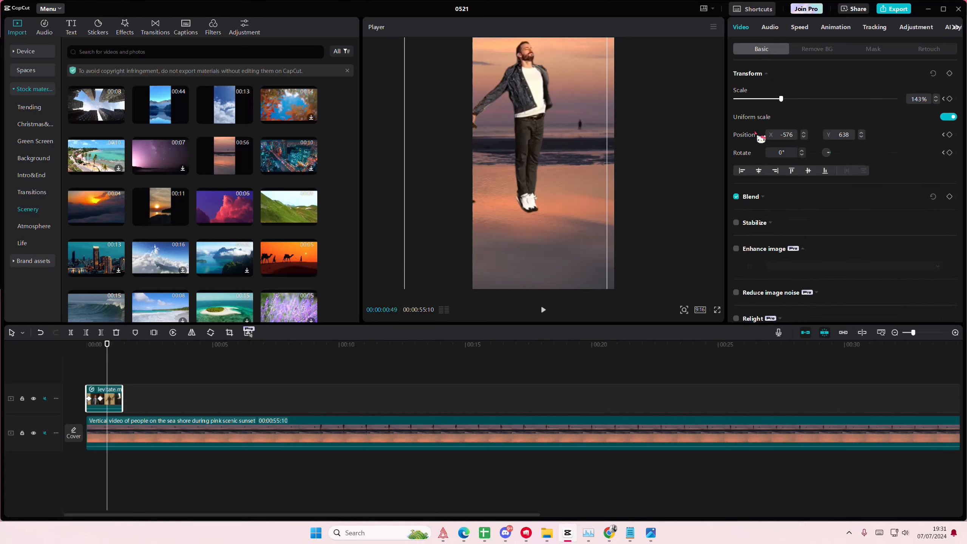
{"action": "scroll", "coordinate": [762, 210], "scroll_direction": "down", "scroll_amount": 10}
{"action": "left_click", "coordinate": [785, 252]}
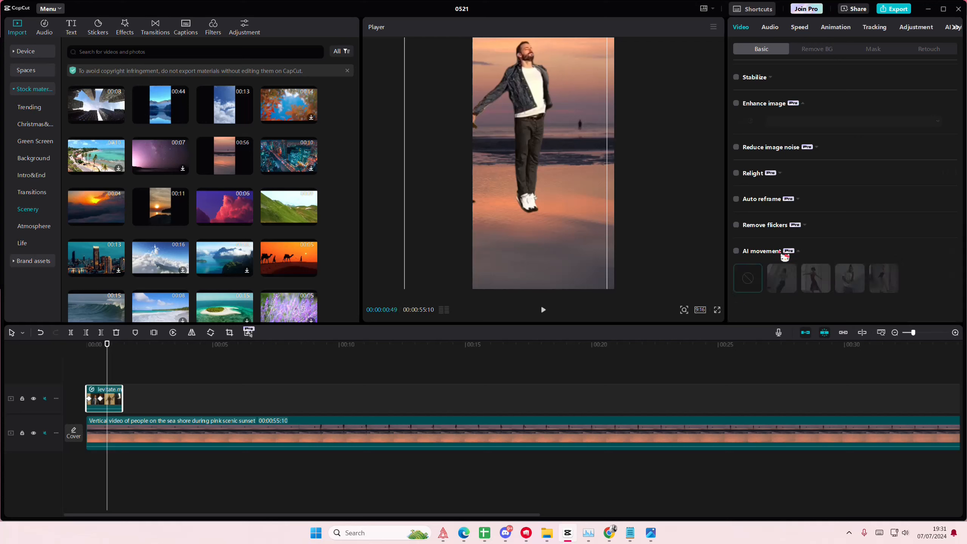
{"action": "scroll", "coordinate": [762, 251], "scroll_direction": "down", "scroll_amount": 1}
{"action": "left_click", "coordinate": [737, 217]}
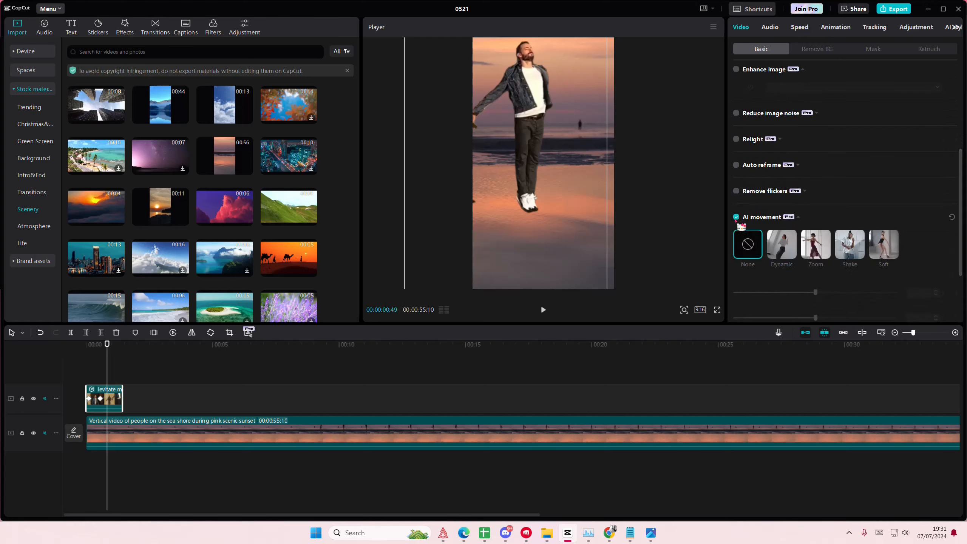
{"action": "left_click", "coordinate": [884, 245]}
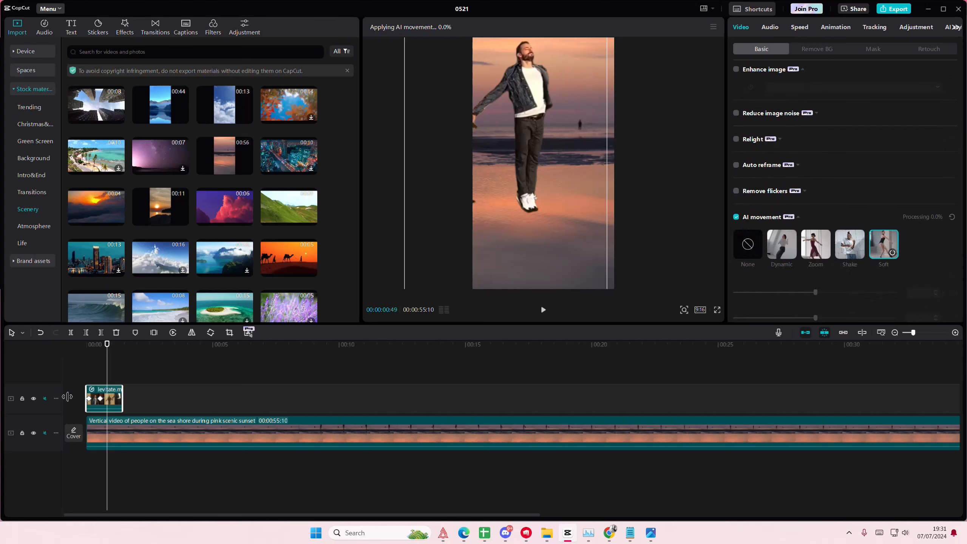
{"action": "left_click", "coordinate": [90, 374]}
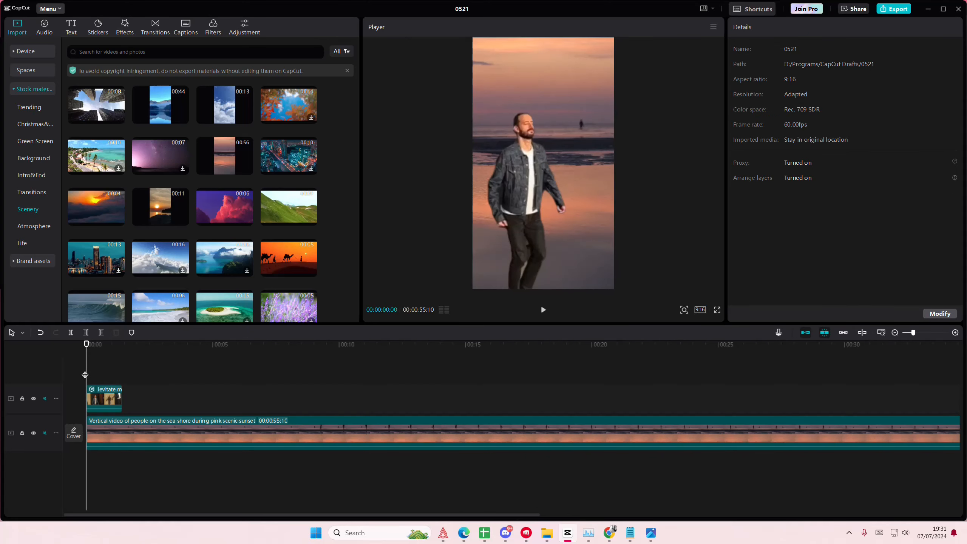
{"action": "key", "text": "space"}
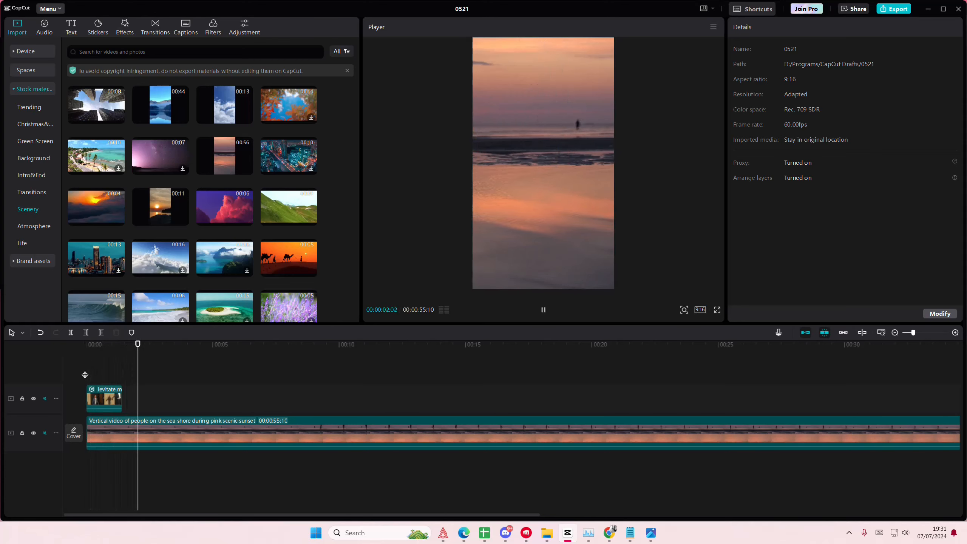
Turn off AI movement for the levitate clip and replay the edit from the start
{"action": "left_click_drag", "start_coordinate": [92, 374], "coordinate": [118, 376]}
{"action": "left_click", "coordinate": [120, 398]}
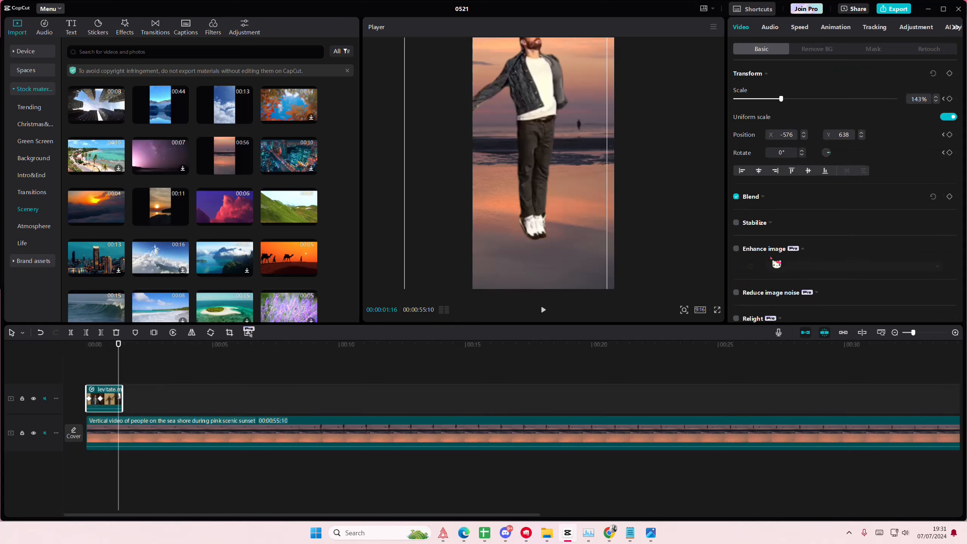
{"action": "scroll", "coordinate": [790, 301], "scroll_direction": "down", "scroll_amount": 10}
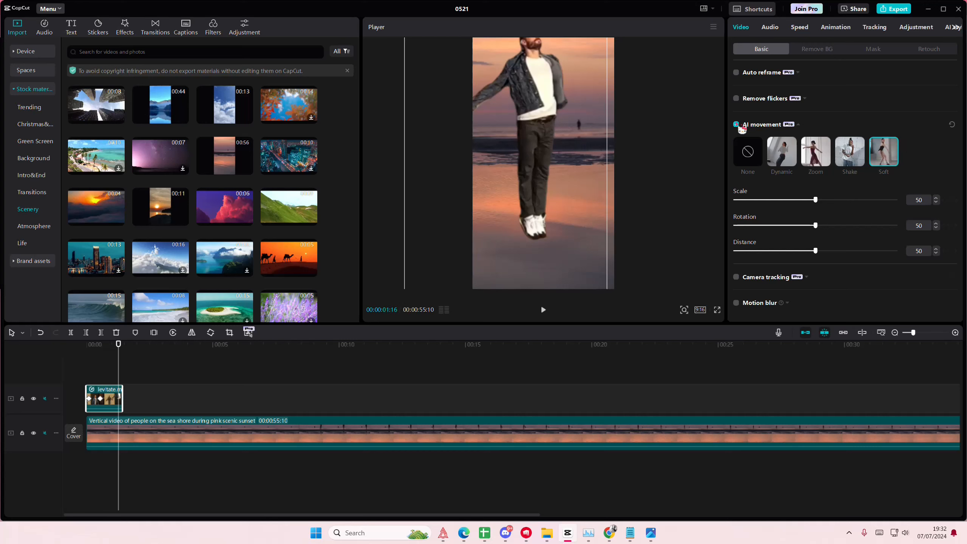
{"action": "left_click", "coordinate": [736, 129]}
{"action": "left_click", "coordinate": [85, 377]}
{"action": "key", "text": "space"}
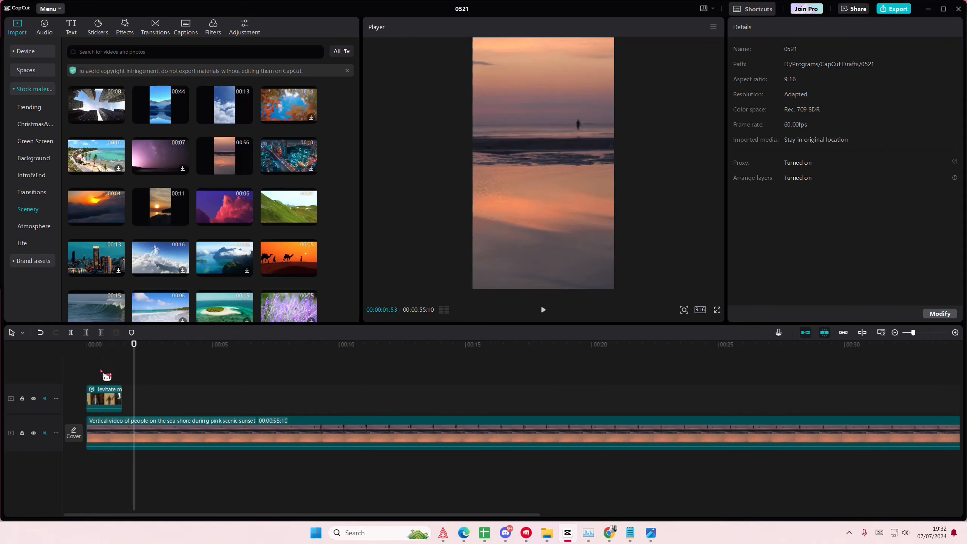
Insert a freeze frame in the levitate clip near its end, at 00:00:01:16, while the man is in mid-air
{"action": "left_click", "coordinate": [99, 375]}
{"action": "left_click_drag", "start_coordinate": [99, 375], "coordinate": [122, 376]}
{"action": "left_click", "coordinate": [118, 395]}
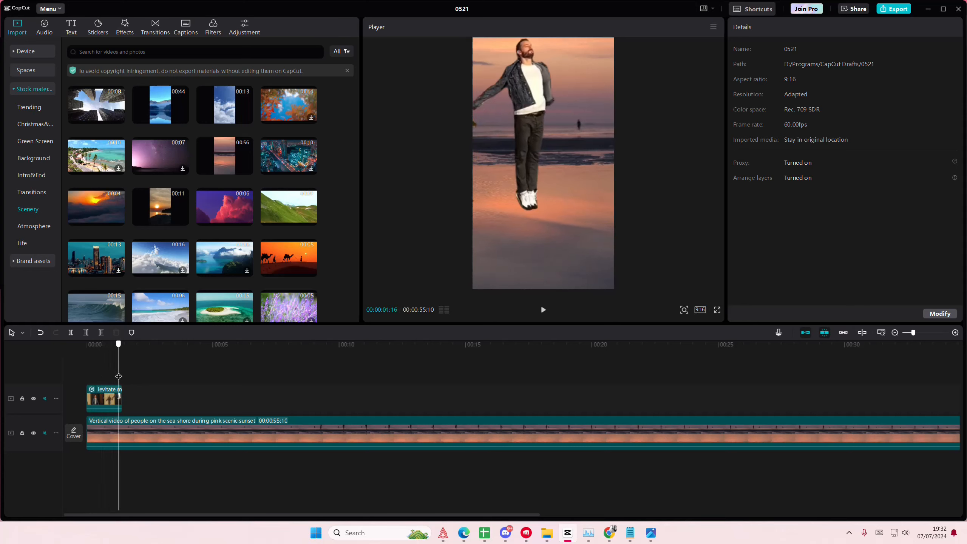
{"action": "left_click", "coordinate": [154, 332]}
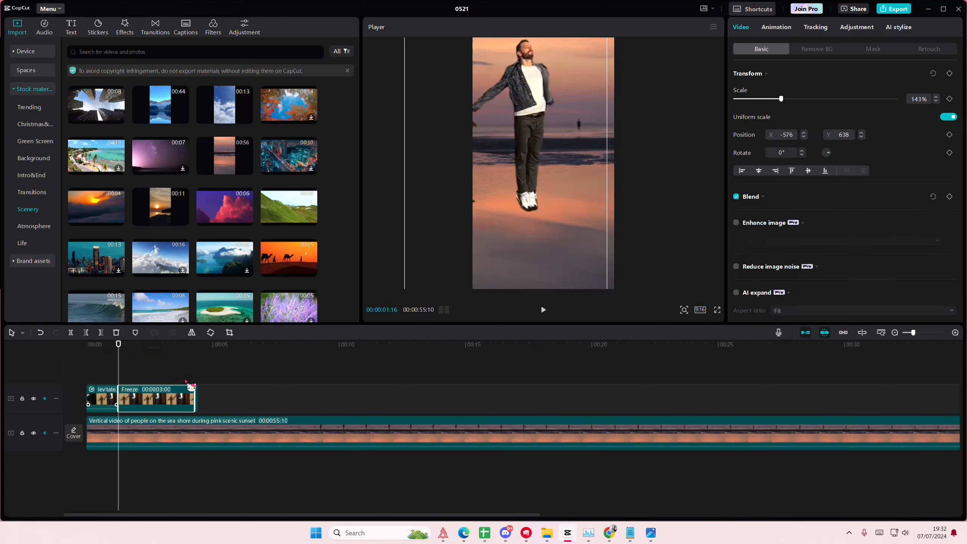
Play the edit from late in the levitate clip through into the freeze frame
{"action": "left_click", "coordinate": [107, 379]}
{"action": "key", "text": "space"}
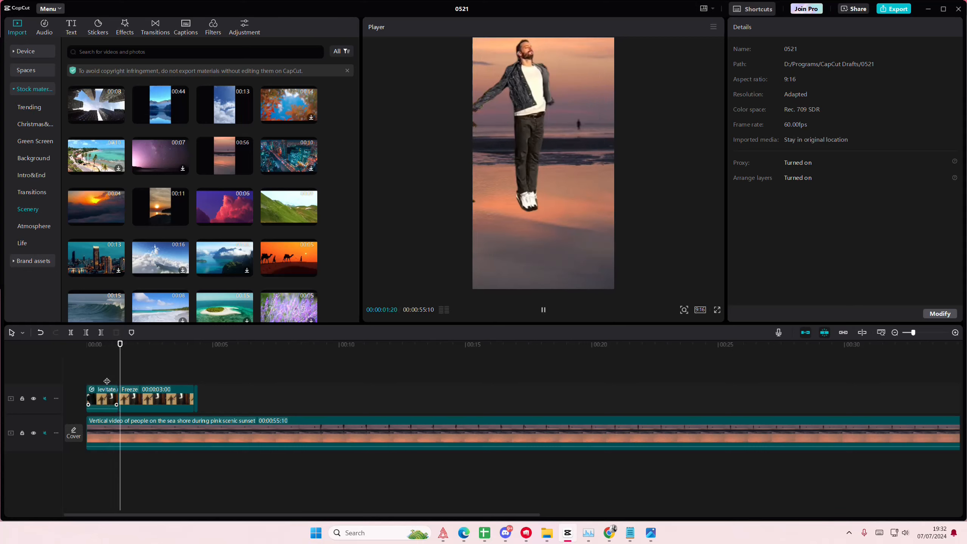
{"action": "key", "text": "space"}
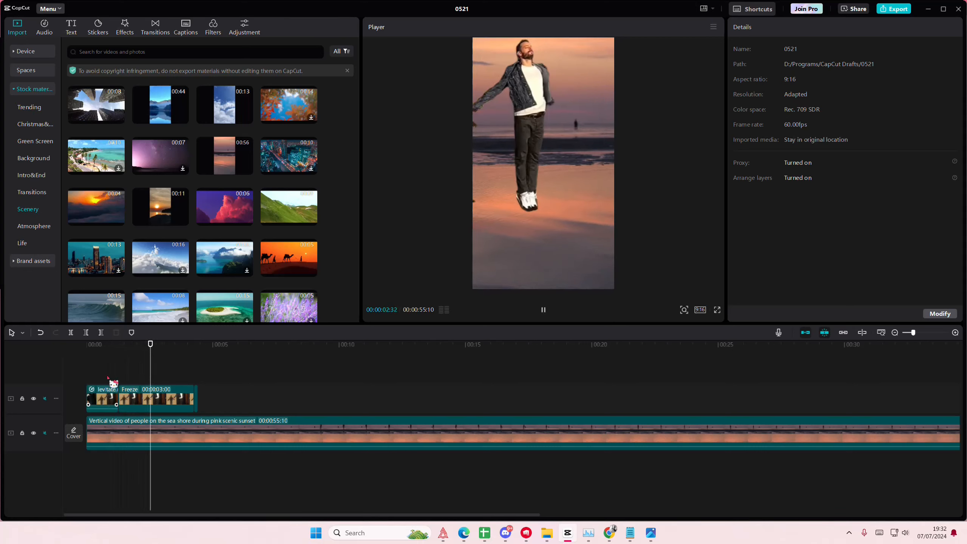